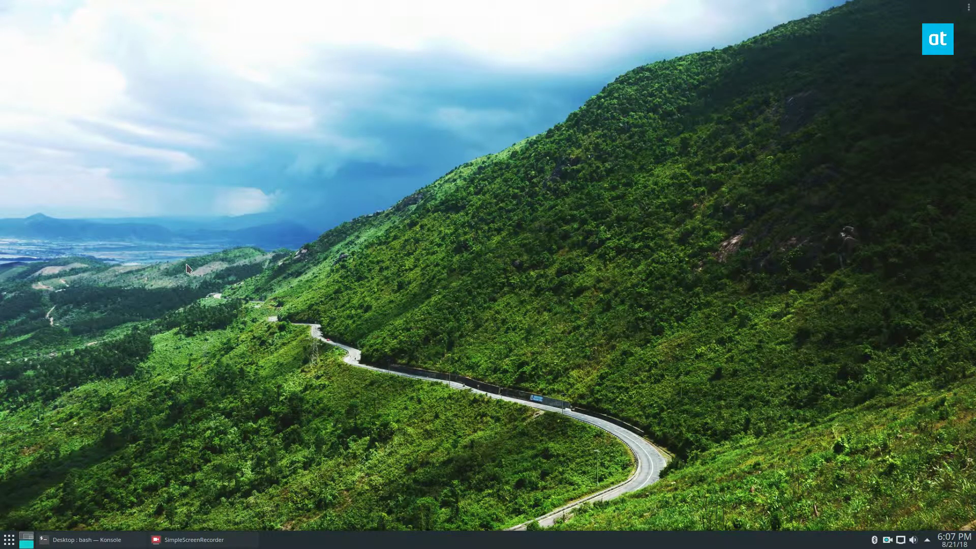
# Step: Clear the terminal and wget utserver-ubuntu-64bit.tar.gz into the Desktop folder
pyautogui.click(84, 540)
pyautogui.write('c')
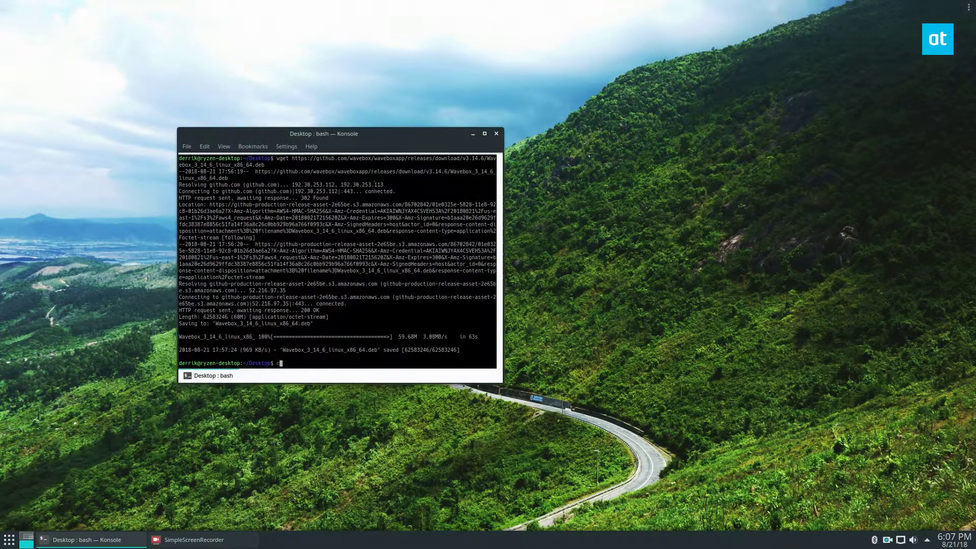
pyautogui.write('lear')
pyautogui.press('Return')
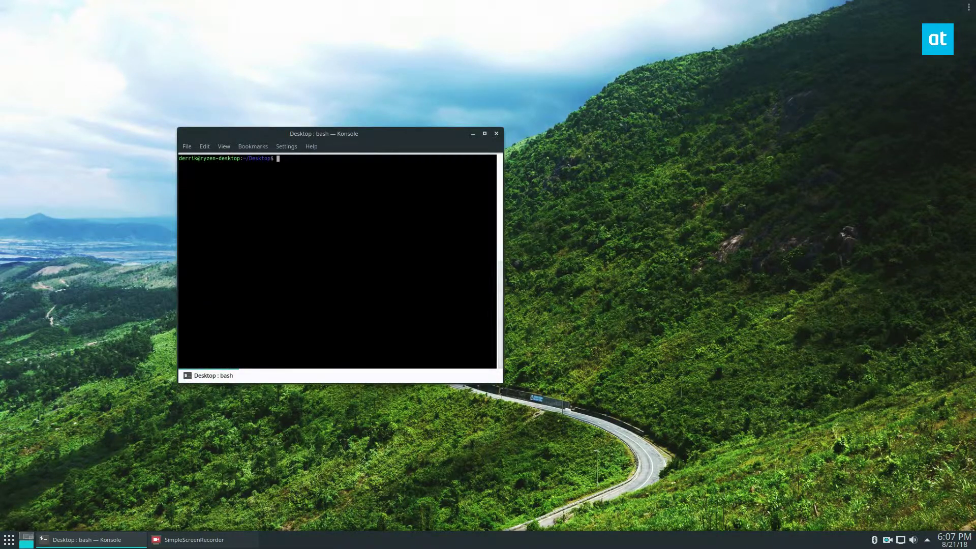
pyautogui.write('wget http://download-hr.utorrent.com/track/beta/endpoint/utserver/os/linux-x64-ubuntu-13-04 -O utserver-ubuntu-64bit.tar.gz')
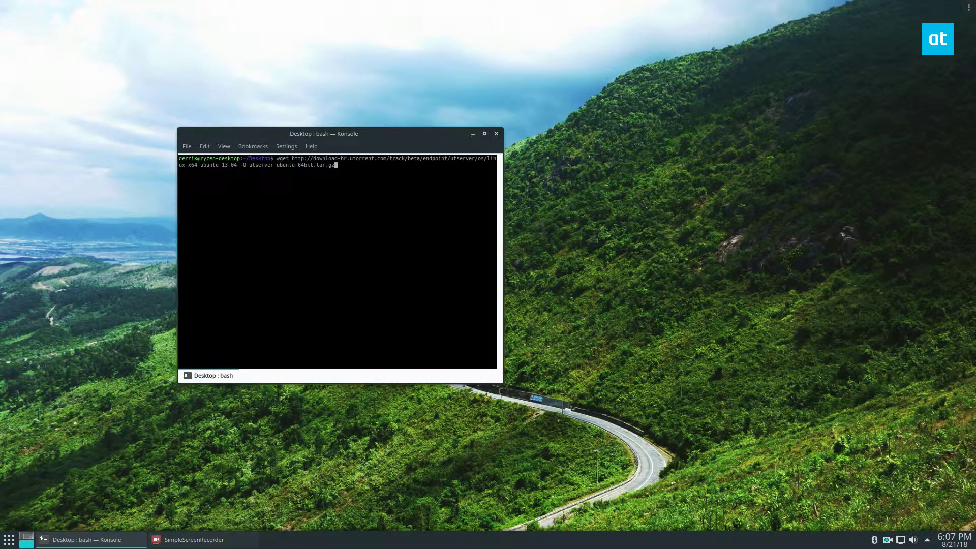
pyautogui.press('Return')
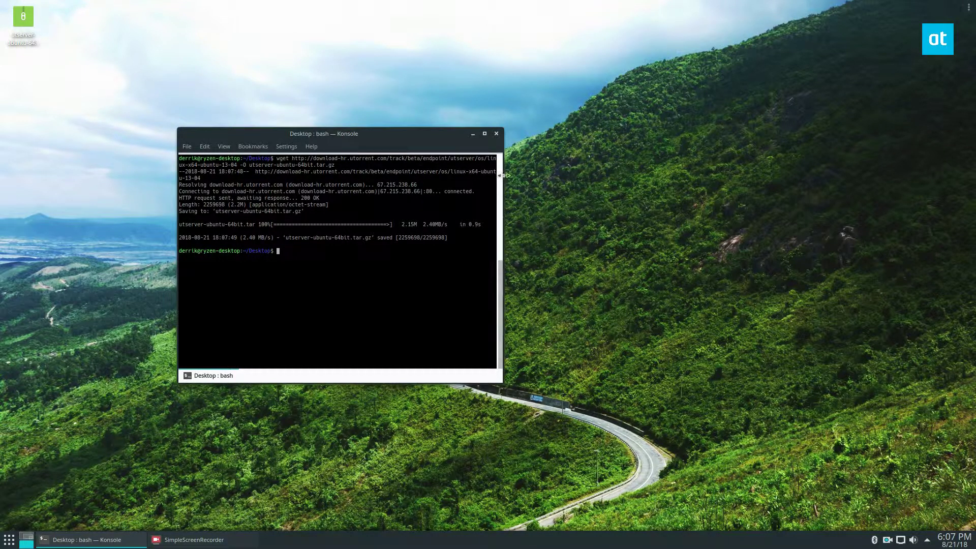
pyautogui.moveTo(503, 176)
pyautogui.mouseDown()
pyautogui.moveTo(559, 177)
pyautogui.moveTo(547, 177)
pyautogui.mouseUp()
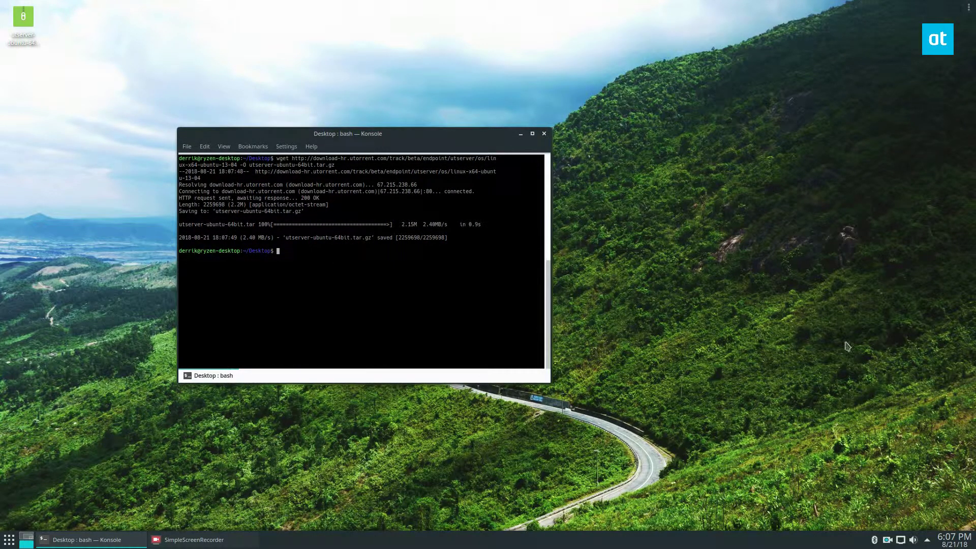
# Step: Create /opt/utorrent-server with sudo mkdir -p, entering the sudo password
pyautogui.click(87, 437)
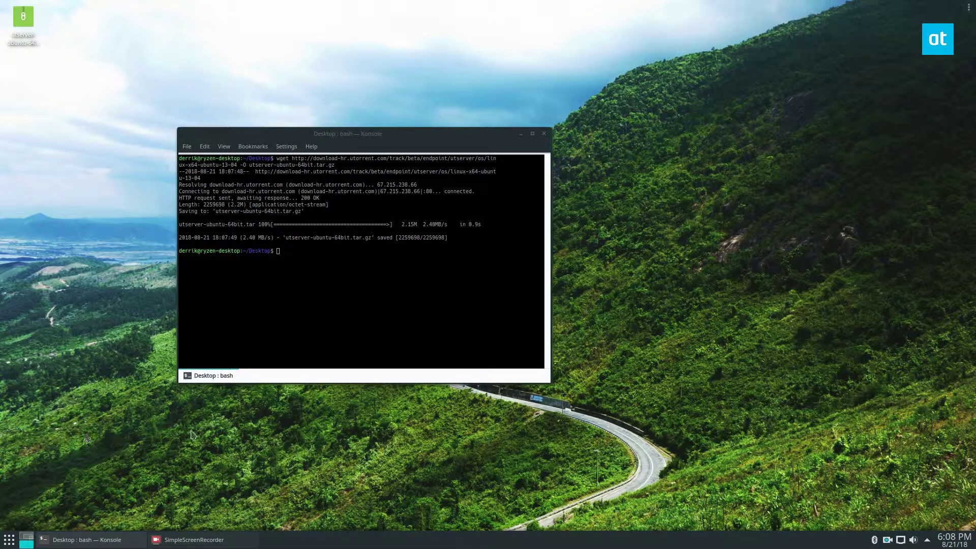
pyautogui.hotkey('alt', 'Tab')
pyautogui.write('sudo mkdir -p /opt/utorrent-server/')
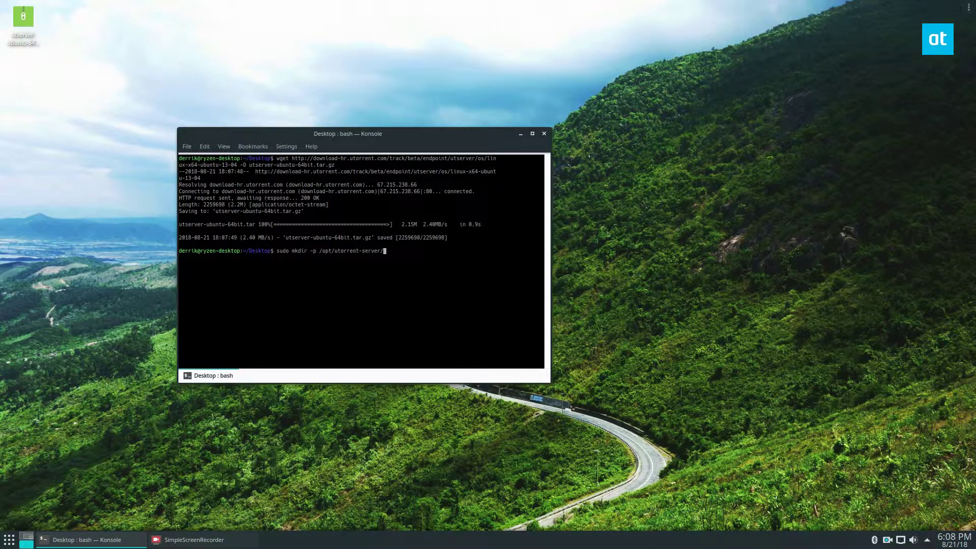
pyautogui.press('Return')
pyautogui.press('Return')
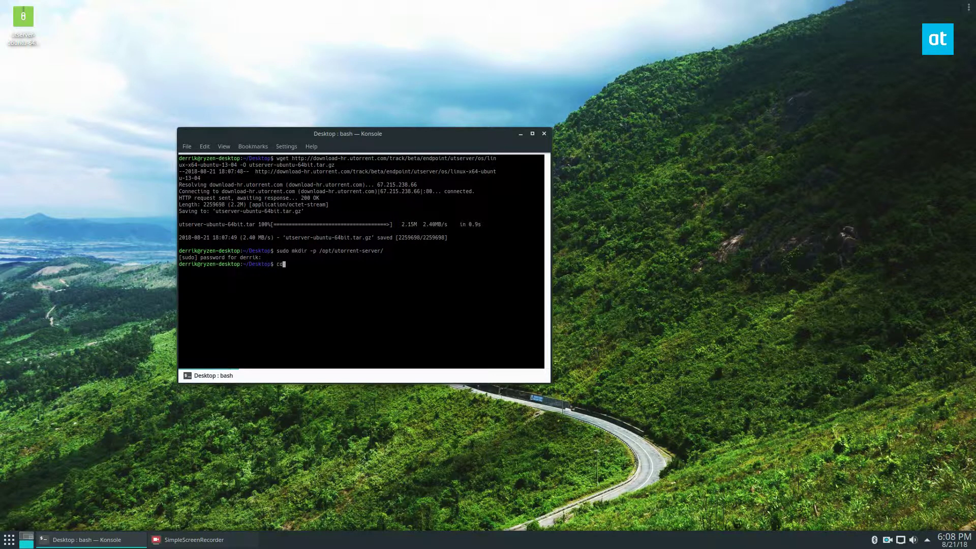
pyautogui.write('ls /opt')
# Step: List /opt to confirm utorrent-server appears beside wavebox
pyautogui.press('Return')
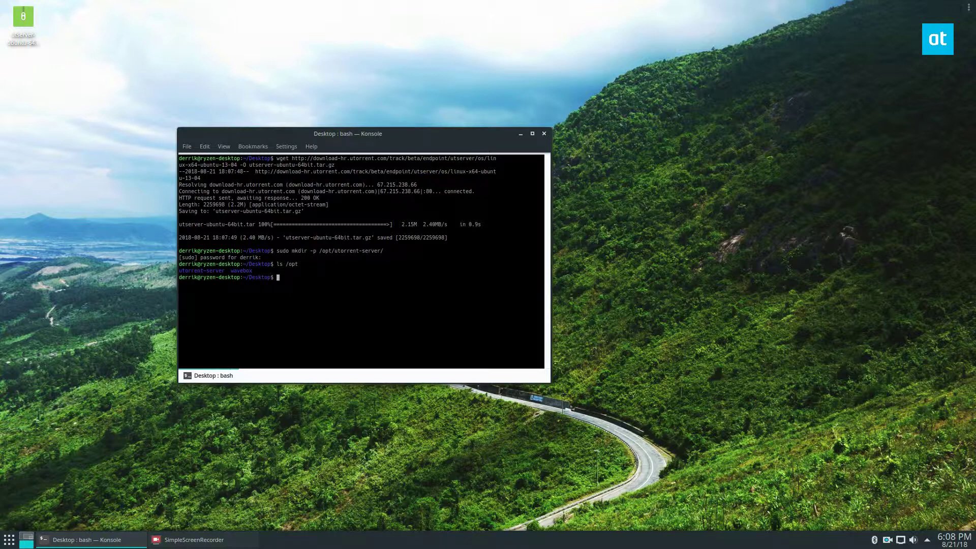
pyautogui.moveTo(223, 270); pyautogui.dragTo(178, 271)
pyautogui.click(396, 282)
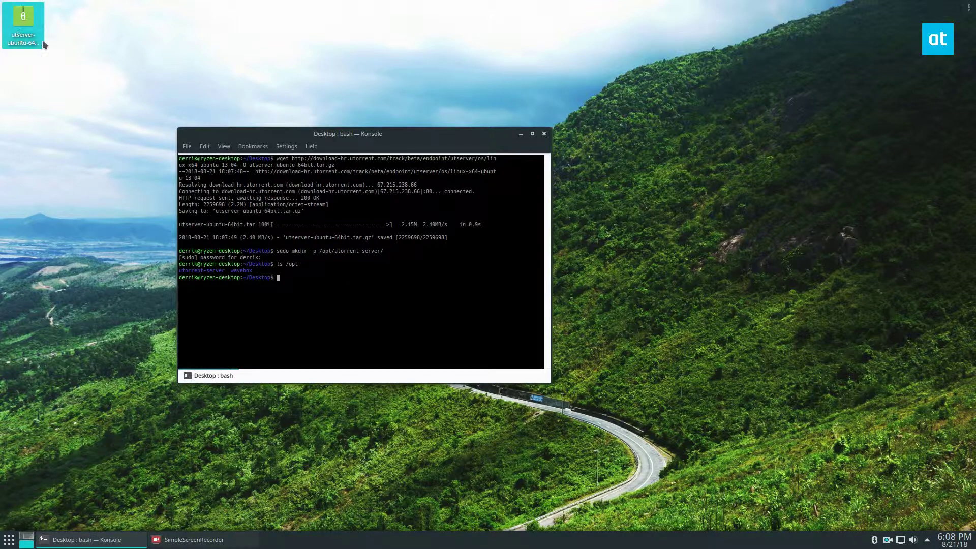
# Step: Extract the utserver tarball into /opt, then enter and list /opt/utorrent-server
pyautogui.write('sudo tar -zxvf utserver-ubuntu-*.tar.gz -C /opt/utorrent-server/ --strip=1')
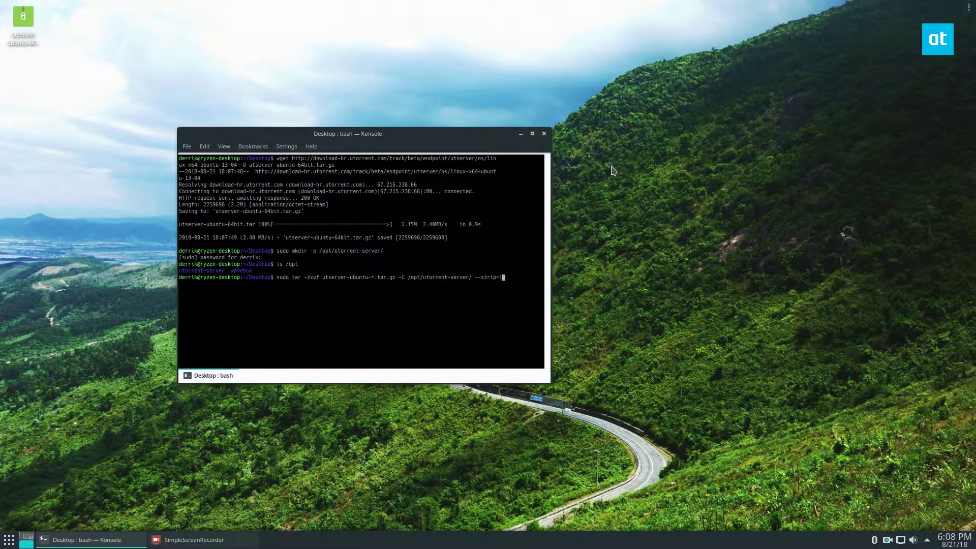
pyautogui.press('Return')
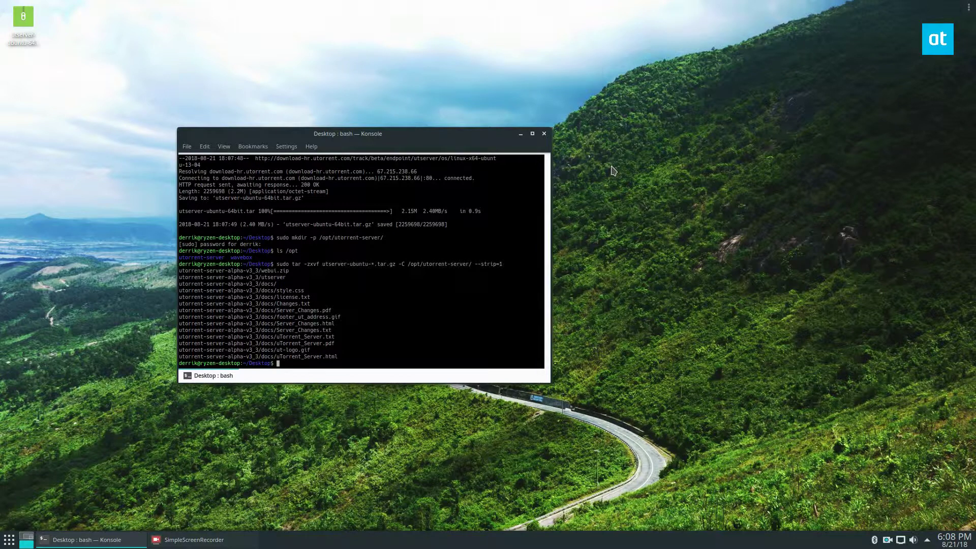
pyautogui.write('cd /opt/u')
pyautogui.press('Tab')
pyautogui.press('Return')
pyautogui.write('ls')
pyautogui.press('Return')
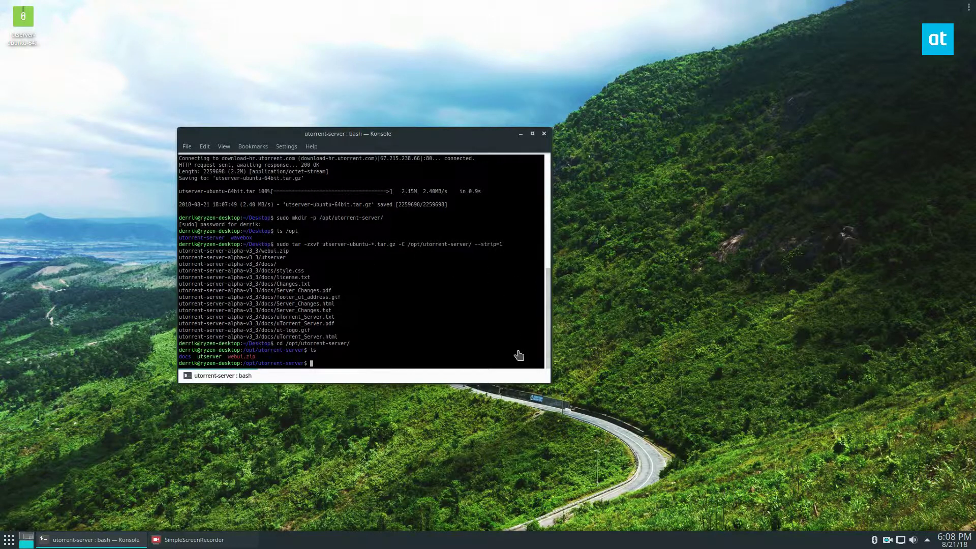
pyautogui.write('unizp')
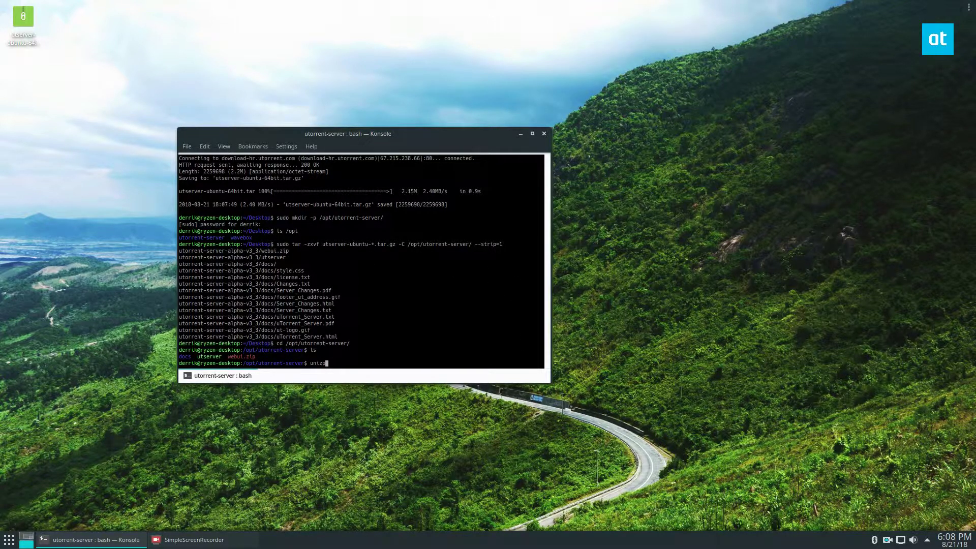
# Step: Unzip webui.zip inside /opt/utorrent-server with sudo
pyautogui.press('BackSpace')
pyautogui.press('BackSpace')
pyautogui.press('BackSpace')
pyautogui.press('BackSpace')
pyautogui.press('BackSpace')
pyautogui.write('sudo unz')
pyautogui.write('ip w')
pyautogui.press('Tab')
pyautogui.press('Return')
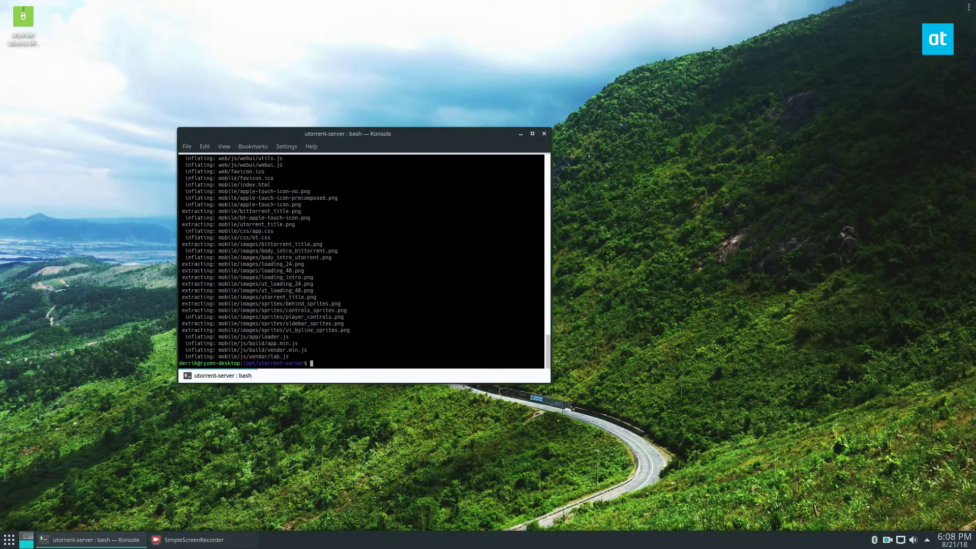
pyautogui.click(786, 211)
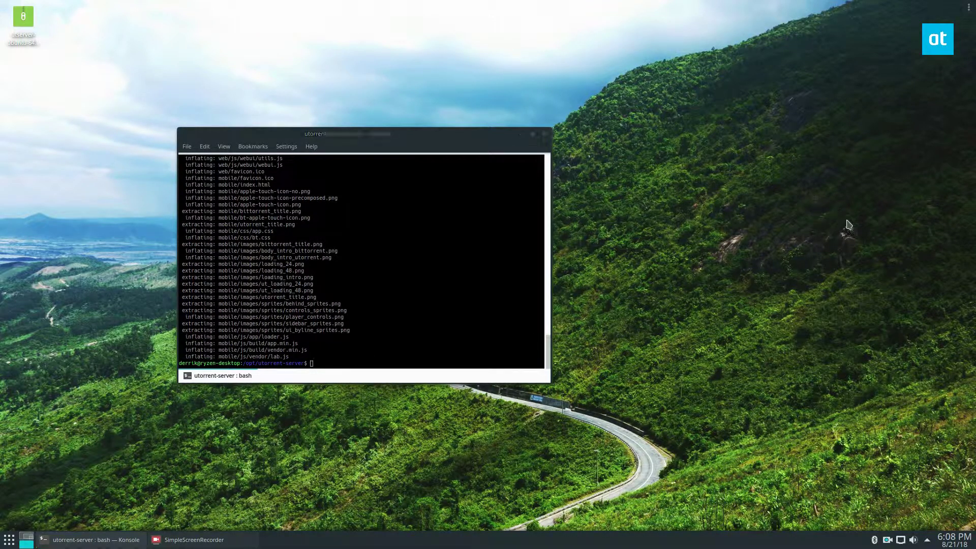
# Step: Install libssl1.0.0 and libssl-dev with apt, then make utserver executable with chmod +x
pyautogui.click(437, 250)
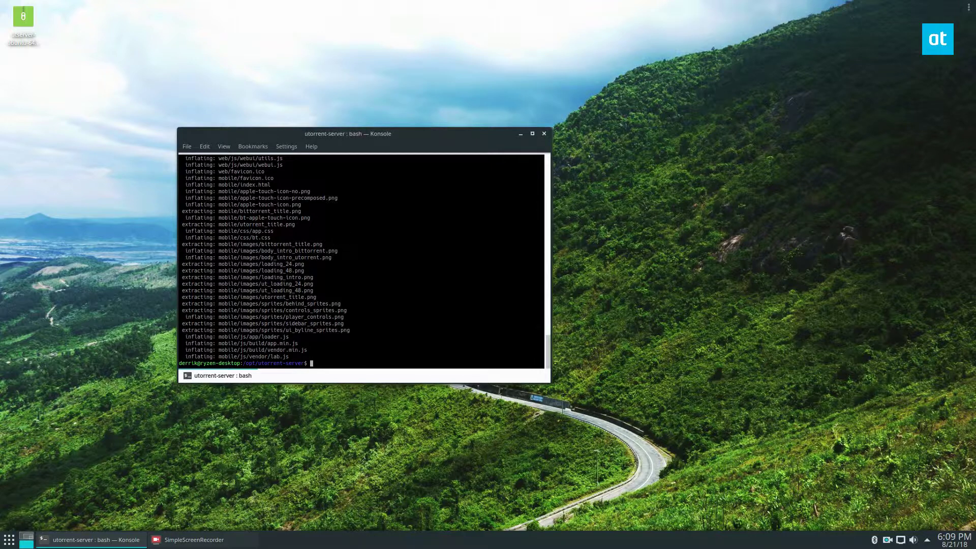
pyautogui.write('sudo apt install libssl1.0.0 libssl-dev')
pyautogui.press('Return')
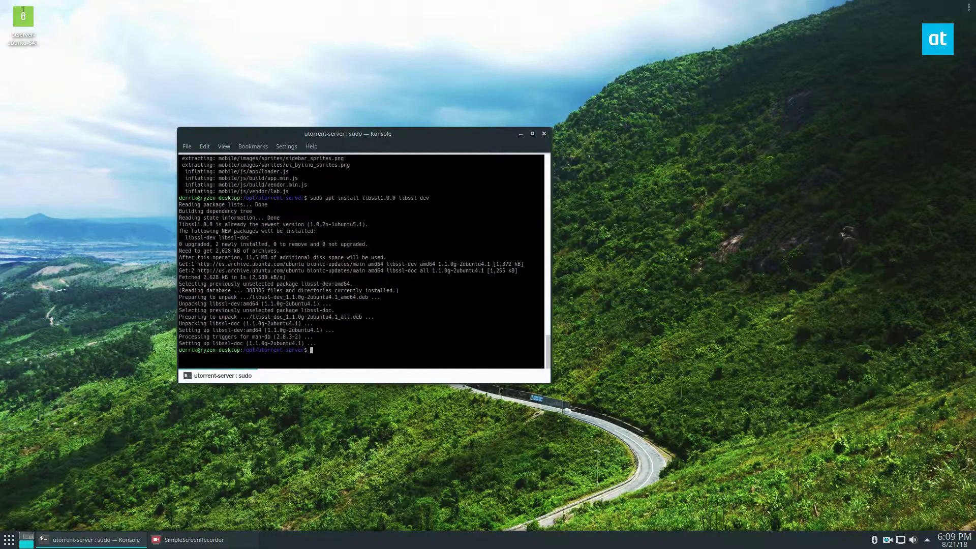
pyautogui.click(256, 302)
pyautogui.write('sudo chmod +x utserver')
pyautogui.press('Return')
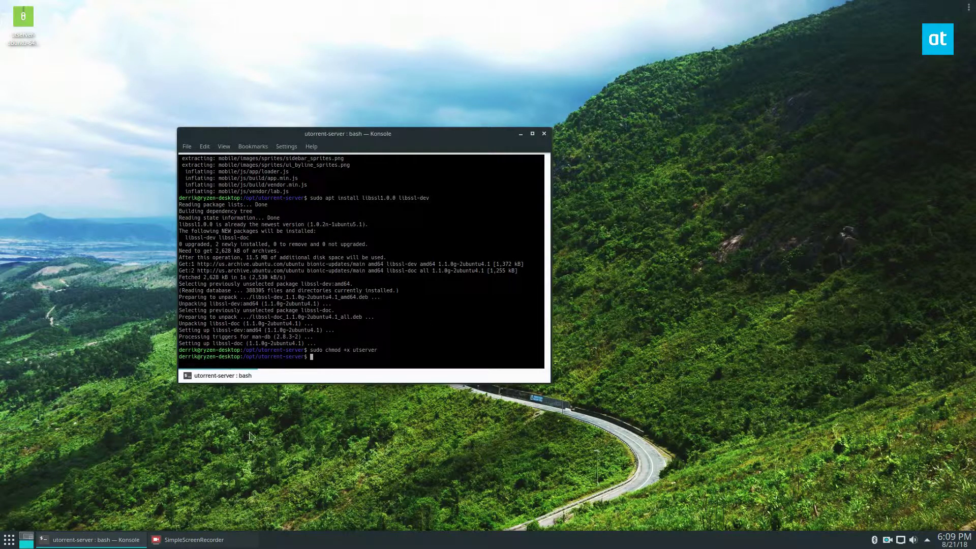
pyautogui.write('./utserver')
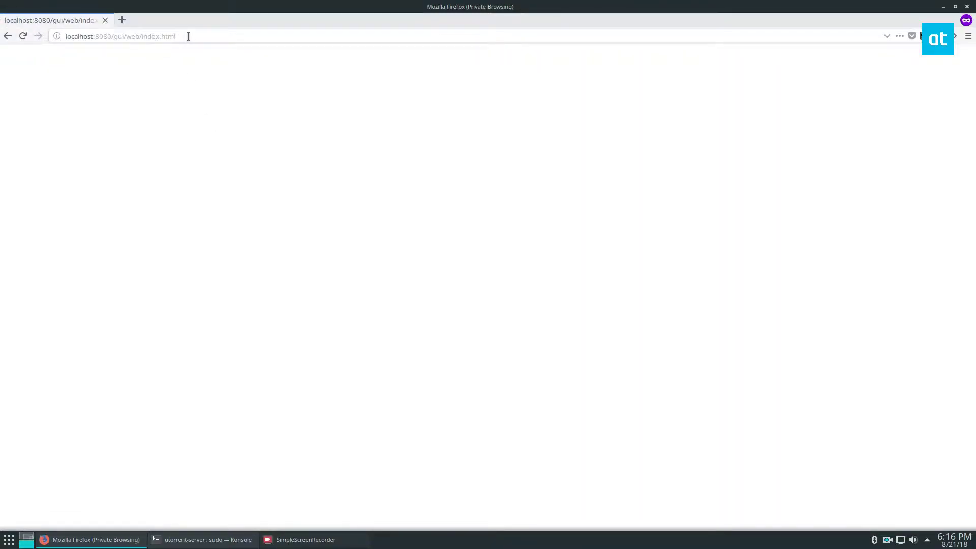
# Step: Load localhost:8080/gui/web/index.html to bring up the uTorrent Web UI
pyautogui.click(202, 36)
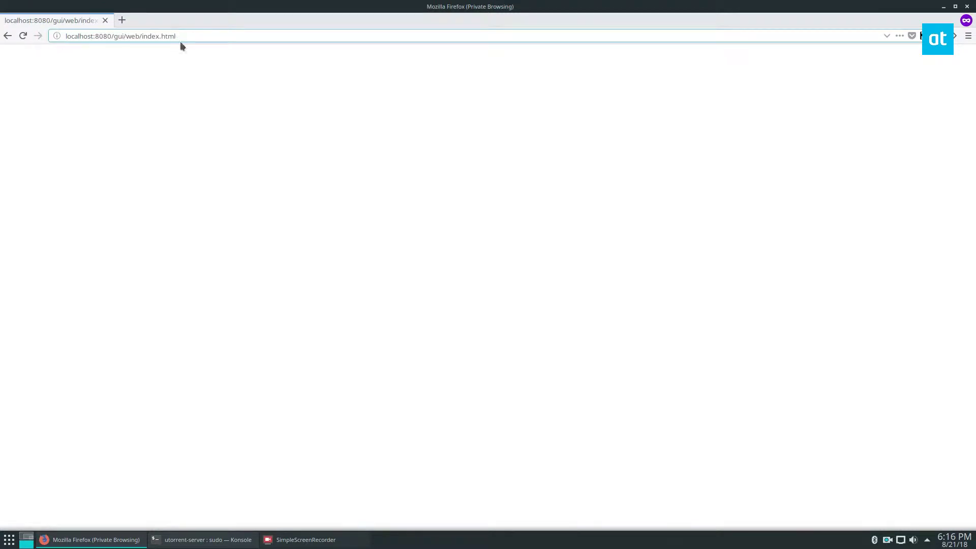
pyautogui.press('Return')
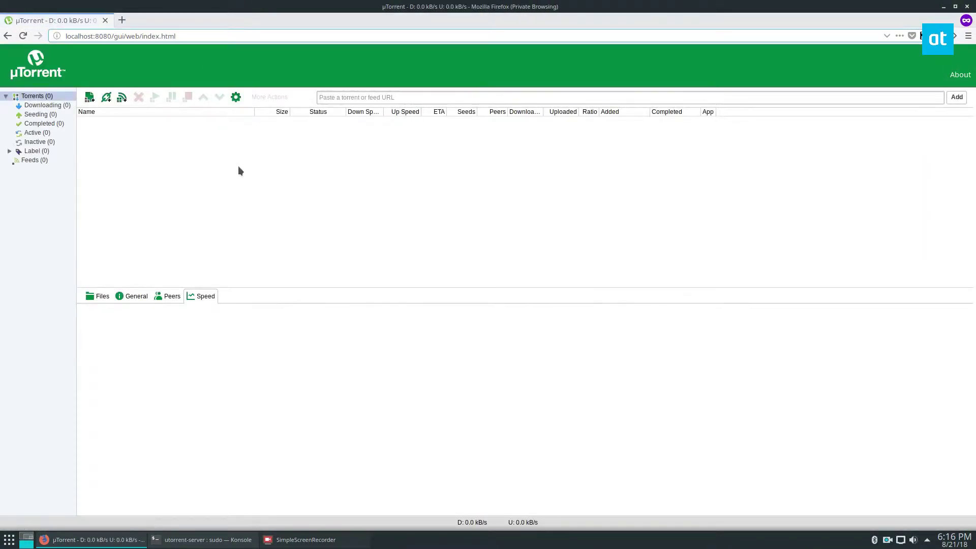
# Step: Search 'ubuntu 18.04 torrent' and copy the ubuntu-18.04.1-desktop-amd64.iso.torrent link
pyautogui.moveTo(321, 6); pyautogui.dragTo(320, 23)
pyautogui.click(123, 20)
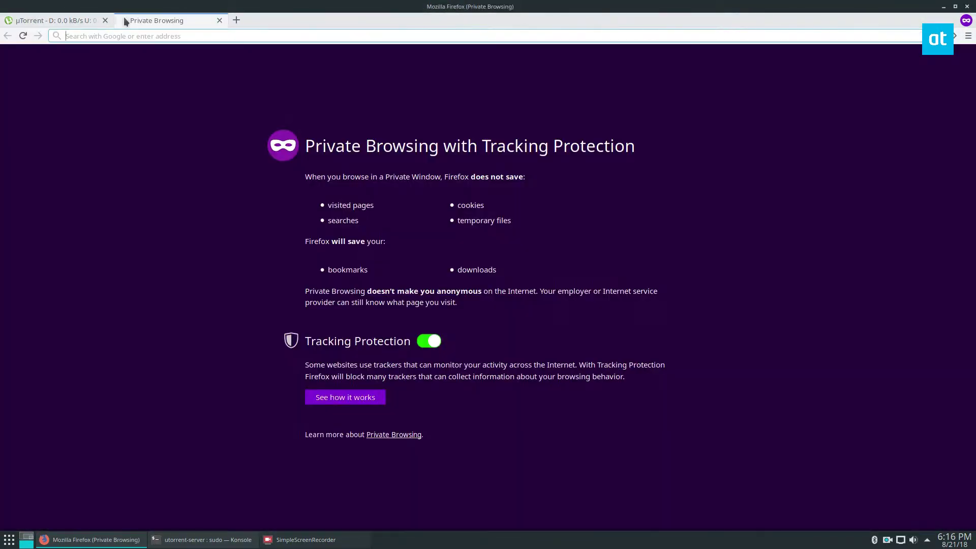
pyautogui.write('ubunt')
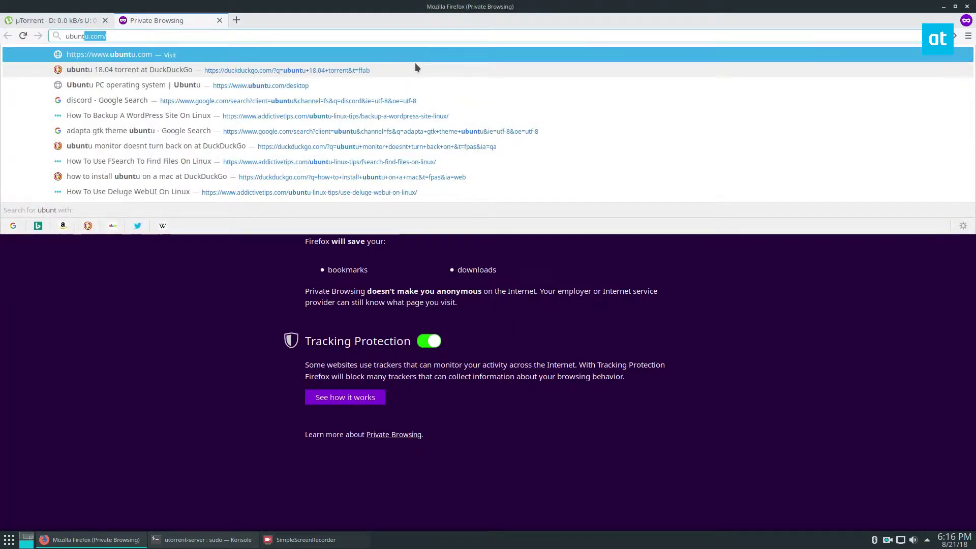
pyautogui.write('u 18.04 torrent')
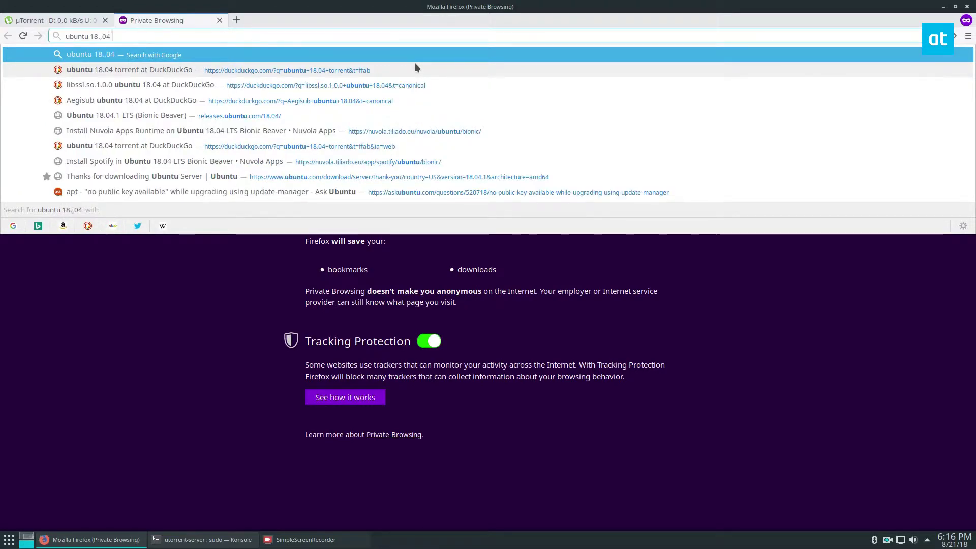
pyautogui.press('Return')
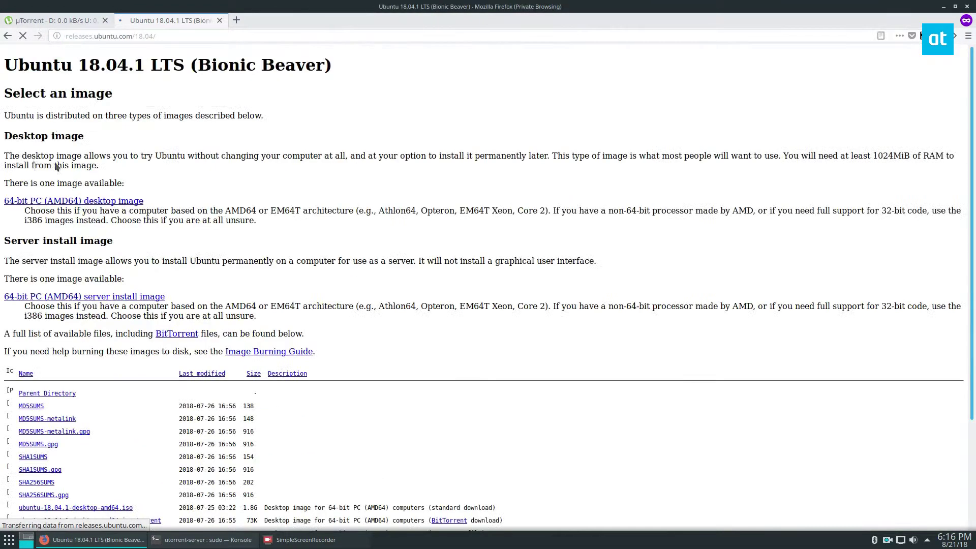
pyautogui.scroll(-5, 305, 305)
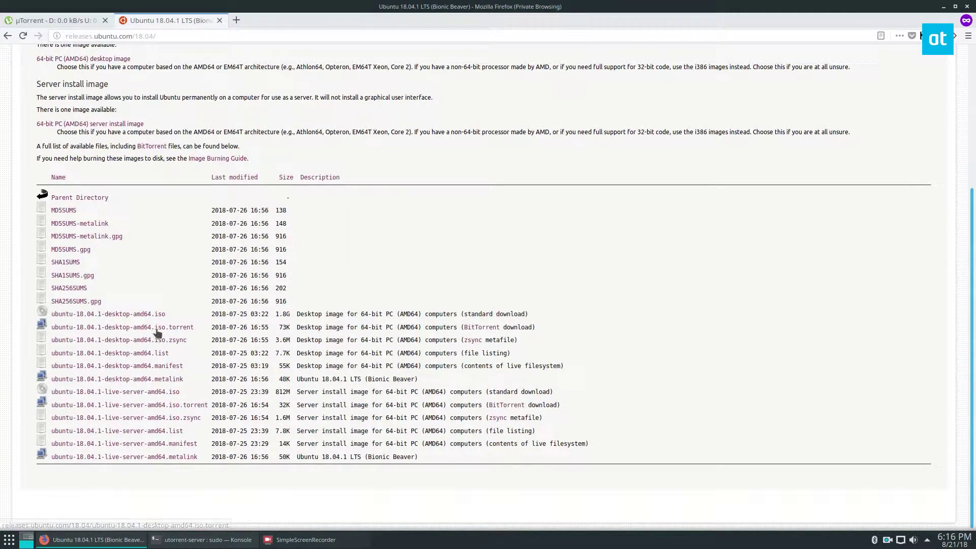
pyautogui.rightClick(153, 327)
pyautogui.click(205, 406)
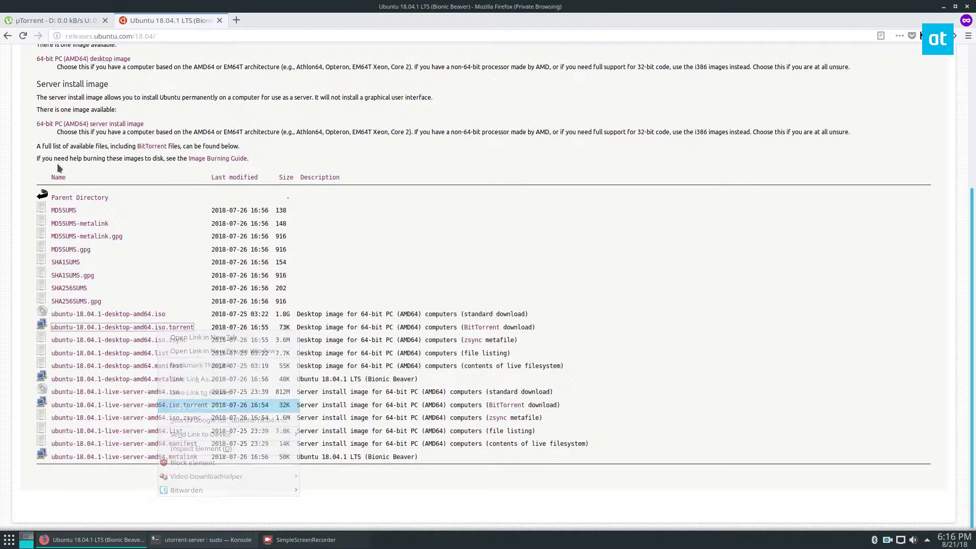
pyautogui.click(54, 19)
# Step: Add the Ubuntu desktop ISO torrent by pasting its link into Torrent URL
pyautogui.click(107, 97)
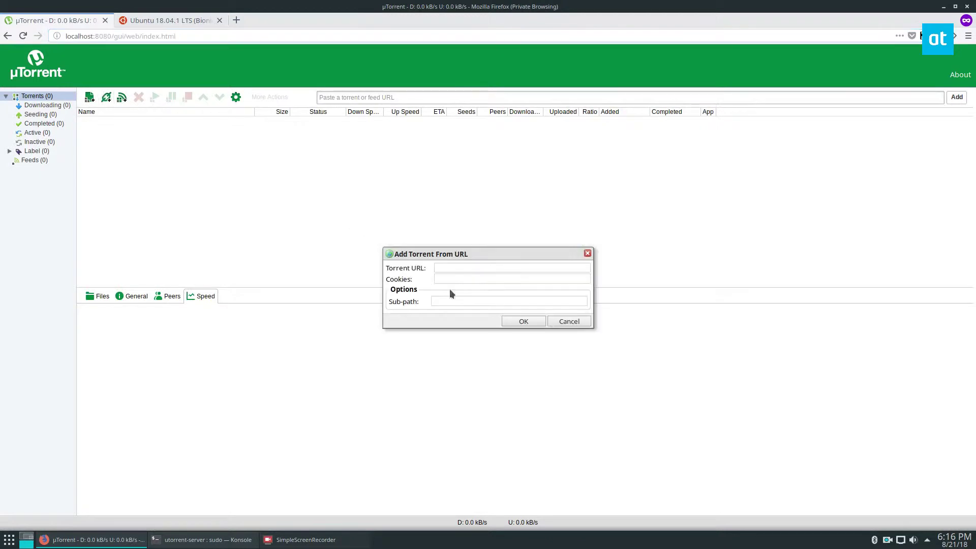
pyautogui.click(511, 268)
pyautogui.hotkey('ctrl', 'v')
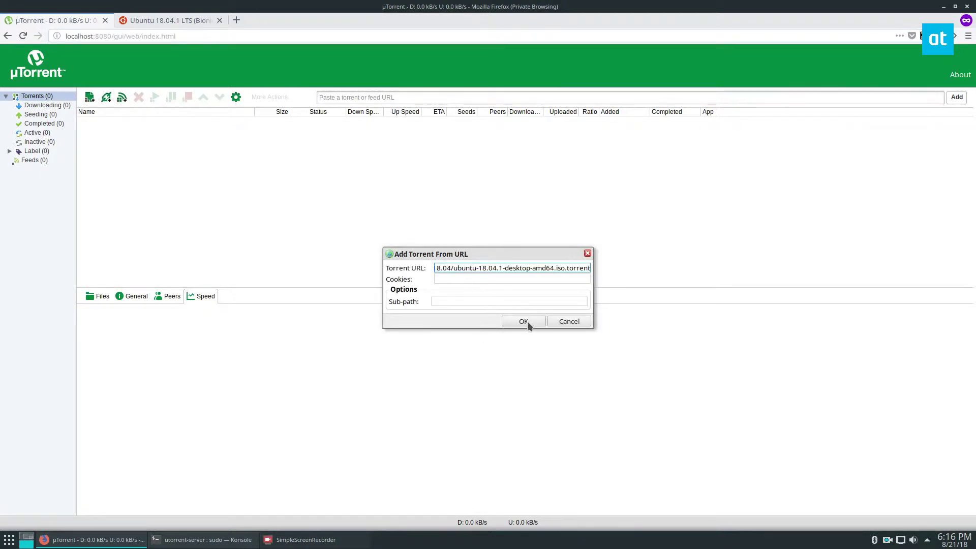
pyautogui.click(524, 321)
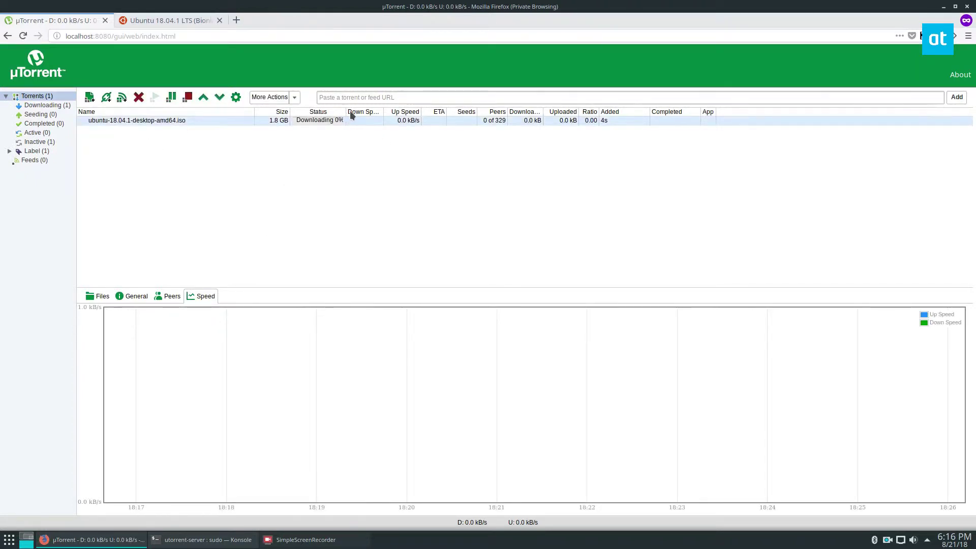
# Step: Widen the Status column, unmaximize and reposition Firefox, and minimize Konsole
pyautogui.moveTo(347, 111); pyautogui.dragTo(382, 111)
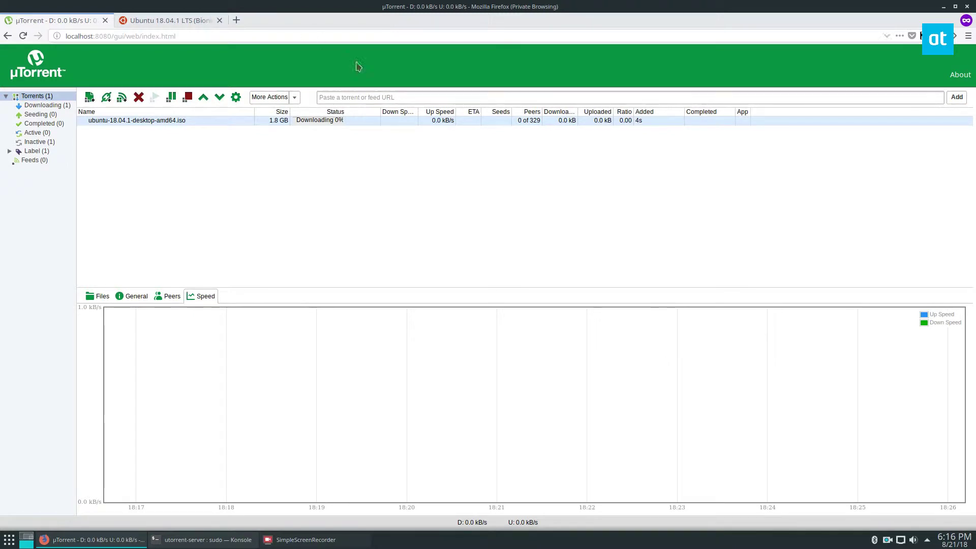
pyautogui.moveTo(396, 7); pyautogui.dragTo(410, 88)
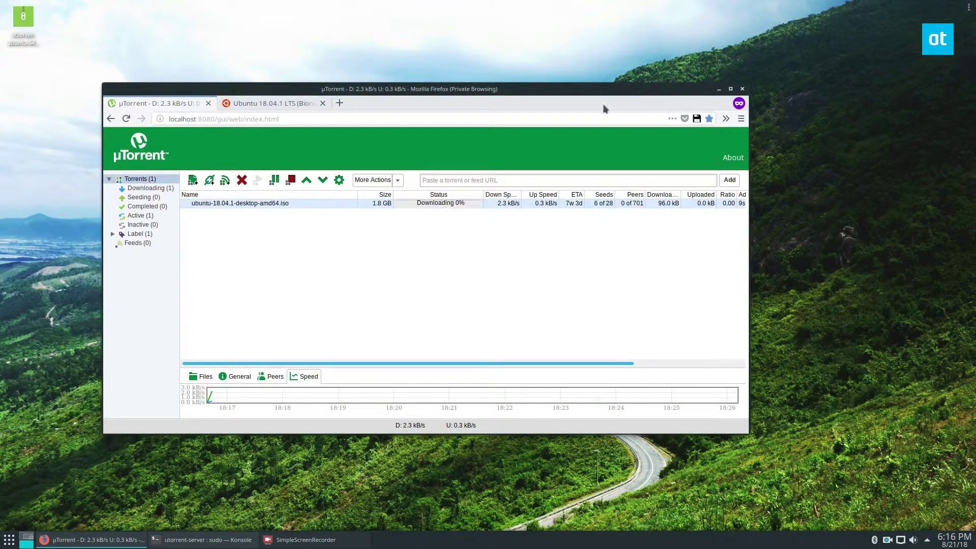
pyautogui.click(207, 540)
pyautogui.click(236, 545)
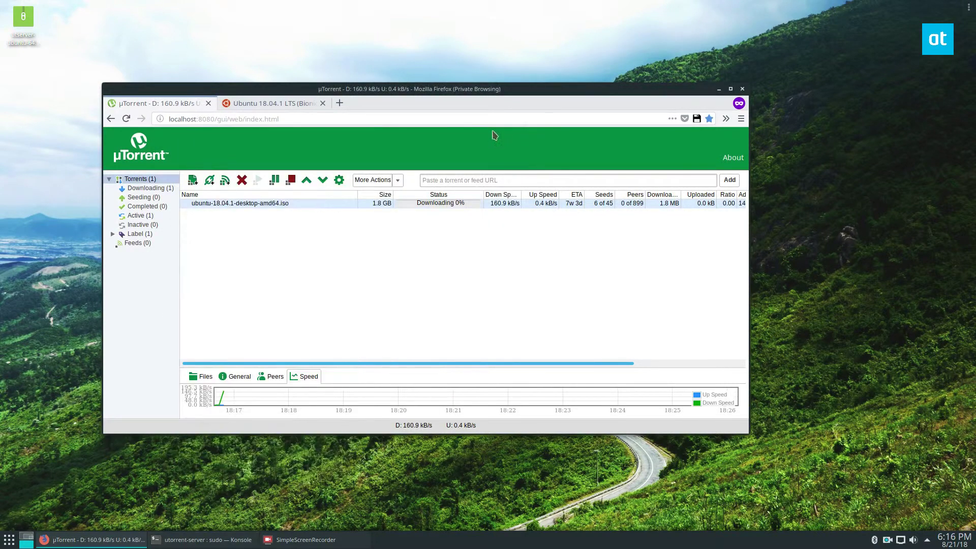
pyautogui.moveTo(666, 90)
pyautogui.mouseDown()
pyautogui.moveTo(843, 133)
pyautogui.moveTo(729, 67)
pyautogui.mouseUp()
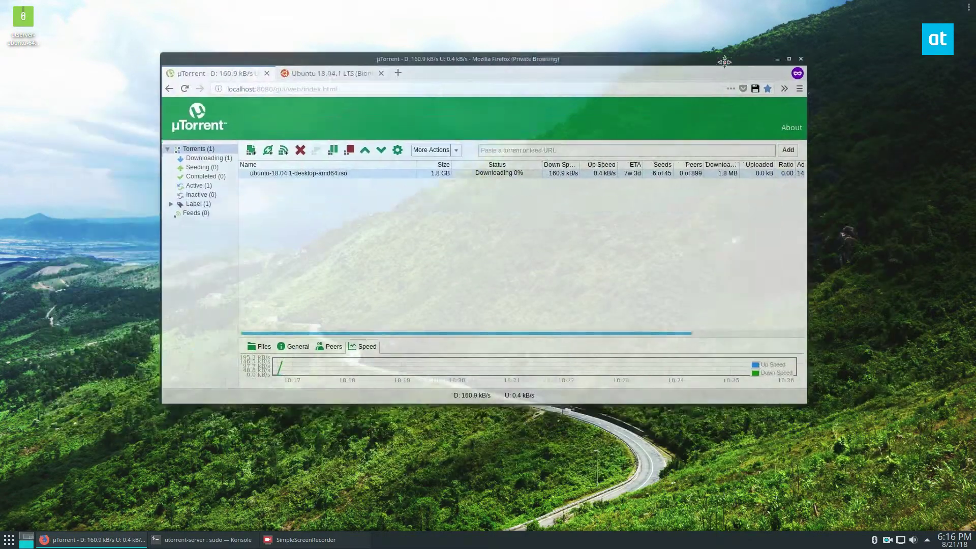